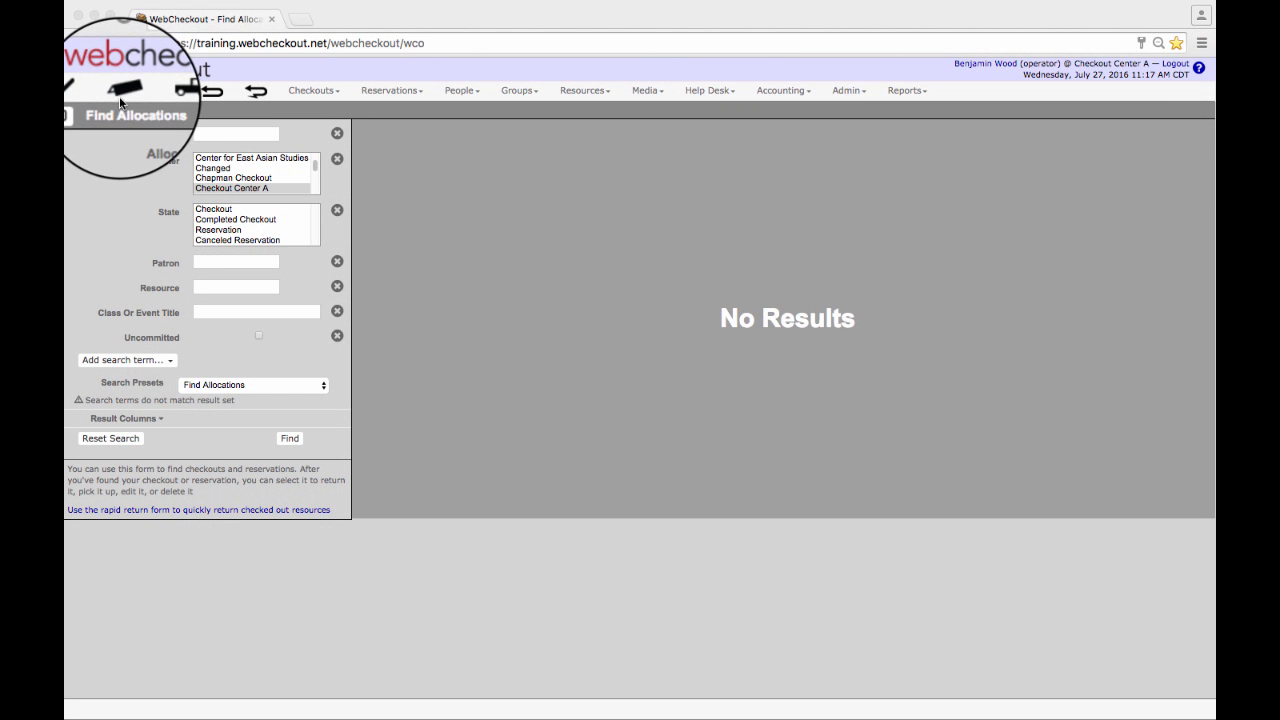
Start a new reservation.
{"action": "left_click", "coordinate": [402, 92]}
{"action": "left_click", "coordinate": [402, 92]}
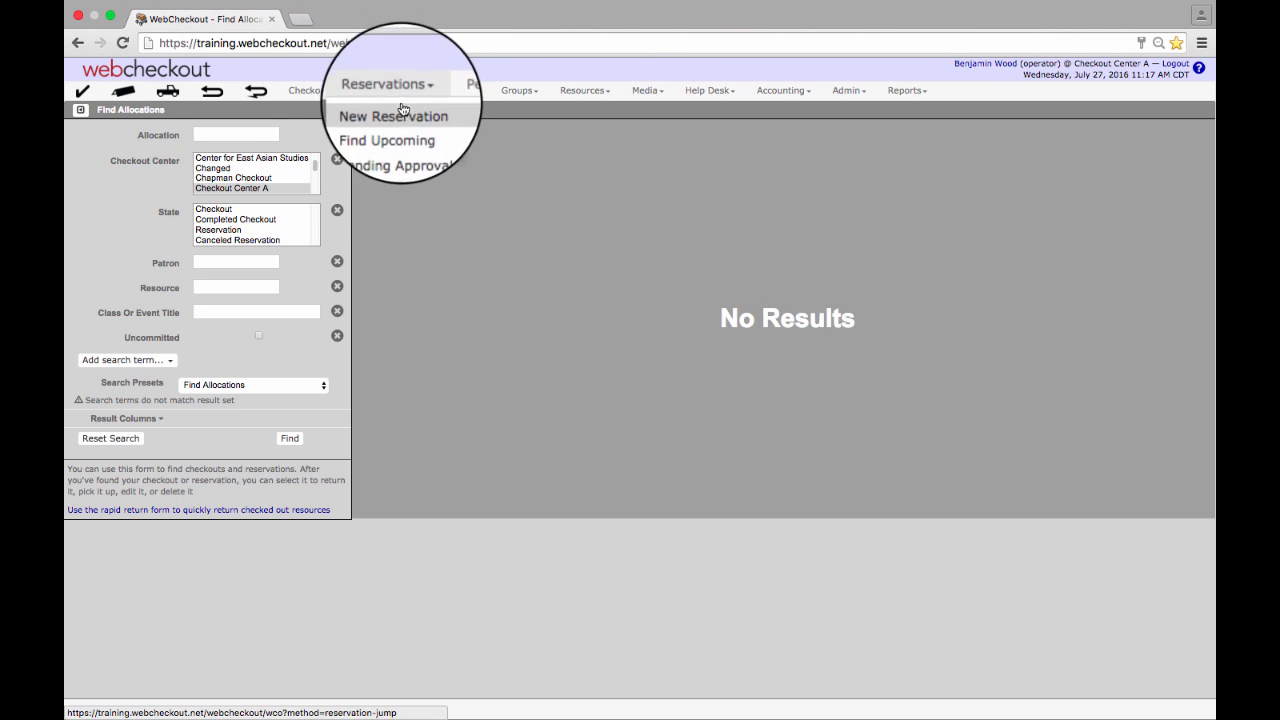
{"action": "left_click", "coordinate": [402, 113]}
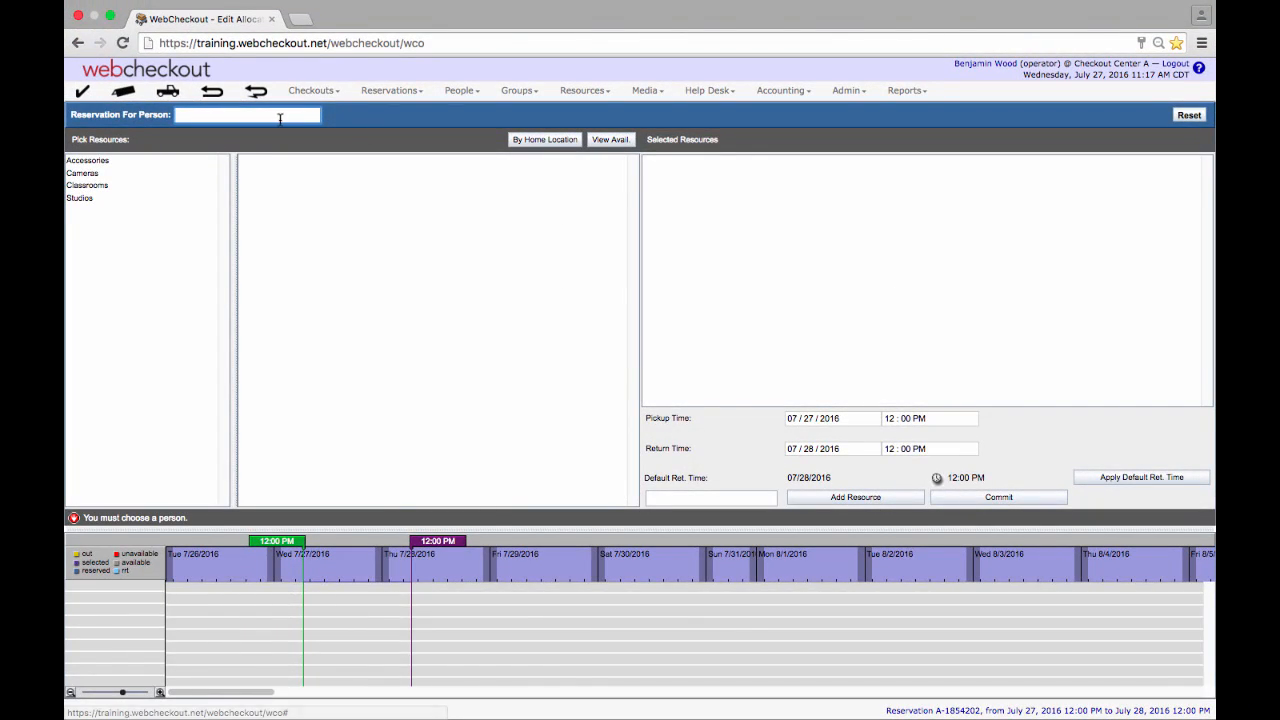
Search for the patron by first name and choose the matching person from the list of matches.
{"action": "type", "text": "Ril"}
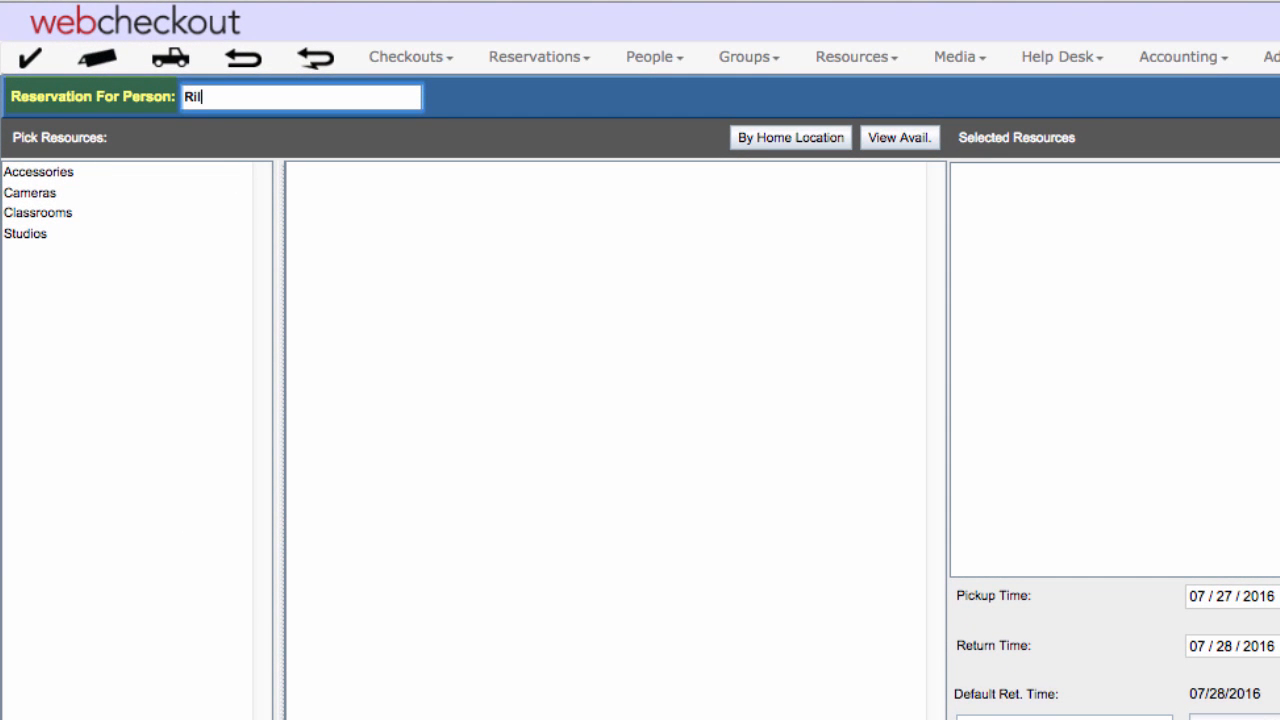
{"action": "type", "text": "ey"}
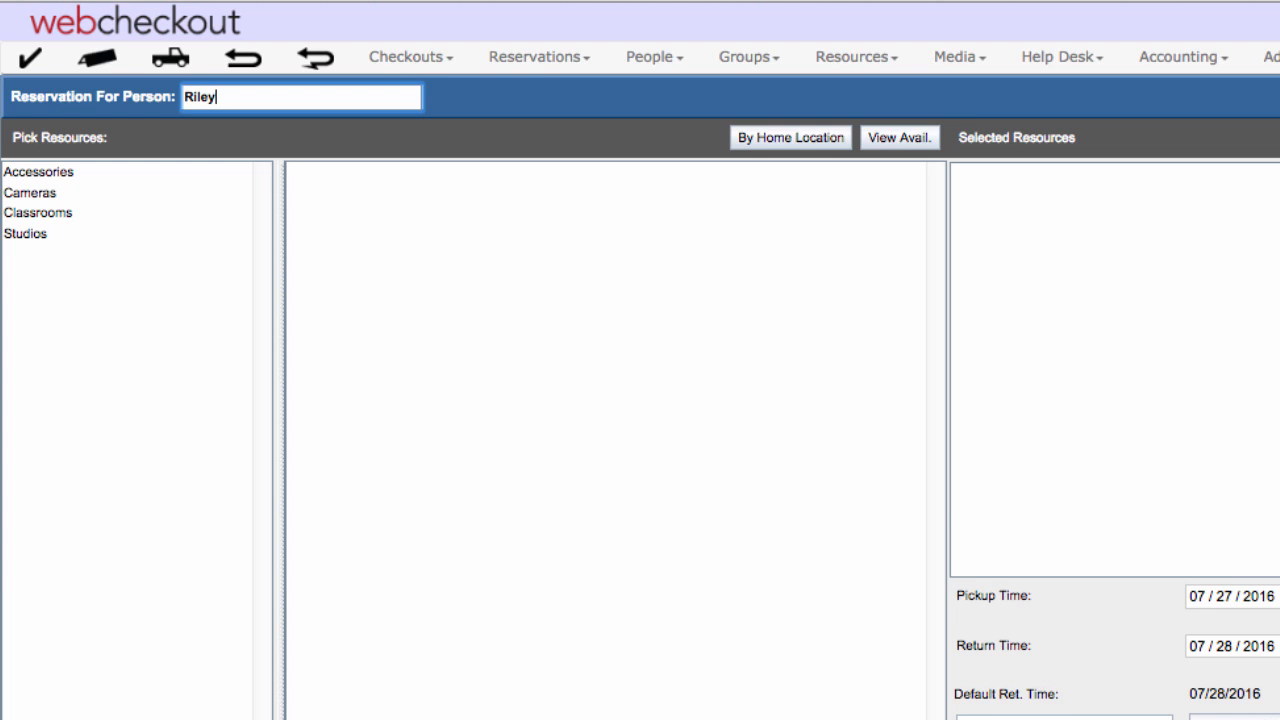
{"action": "key", "text": "Return"}
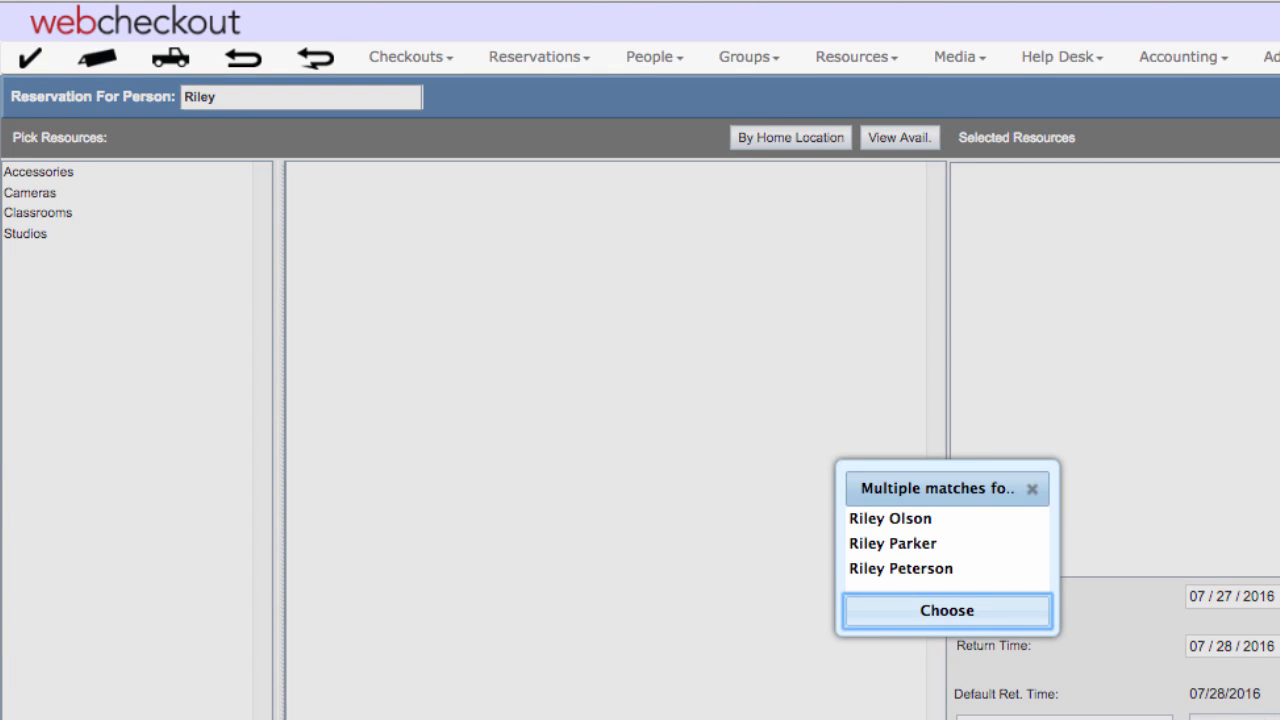
{"action": "left_click", "coordinate": [884, 546]}
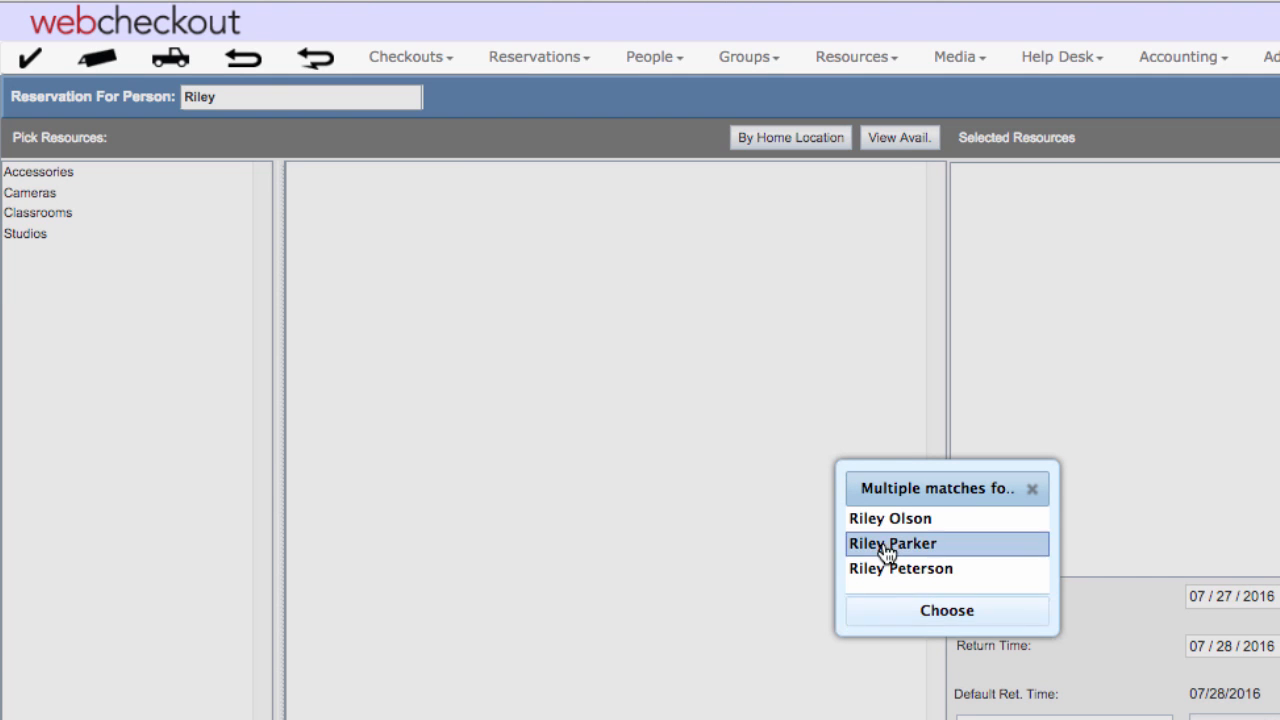
{"action": "left_click", "coordinate": [938, 620]}
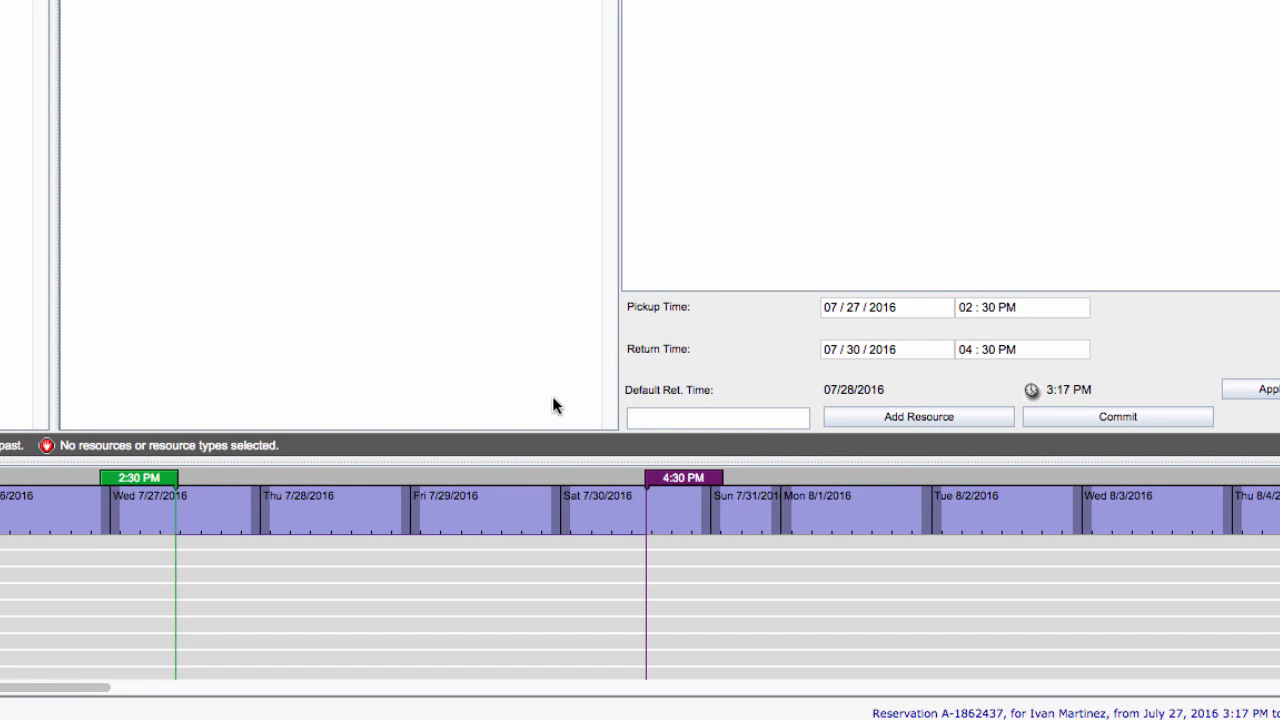
Move the pickup marker to about 2:00 PM 7/27 and the return marker to about 5:30 PM 7/29 on the timeline.
{"action": "mouse_move", "coordinate": [139, 477]}
{"action": "left_mouse_down"}
{"action": "mouse_move", "coordinate": [106, 477]}
{"action": "mouse_move", "coordinate": [134, 477]}
{"action": "left_mouse_up"}
{"action": "left_click_drag", "start_coordinate": [700, 490], "coordinate": [560, 490]}
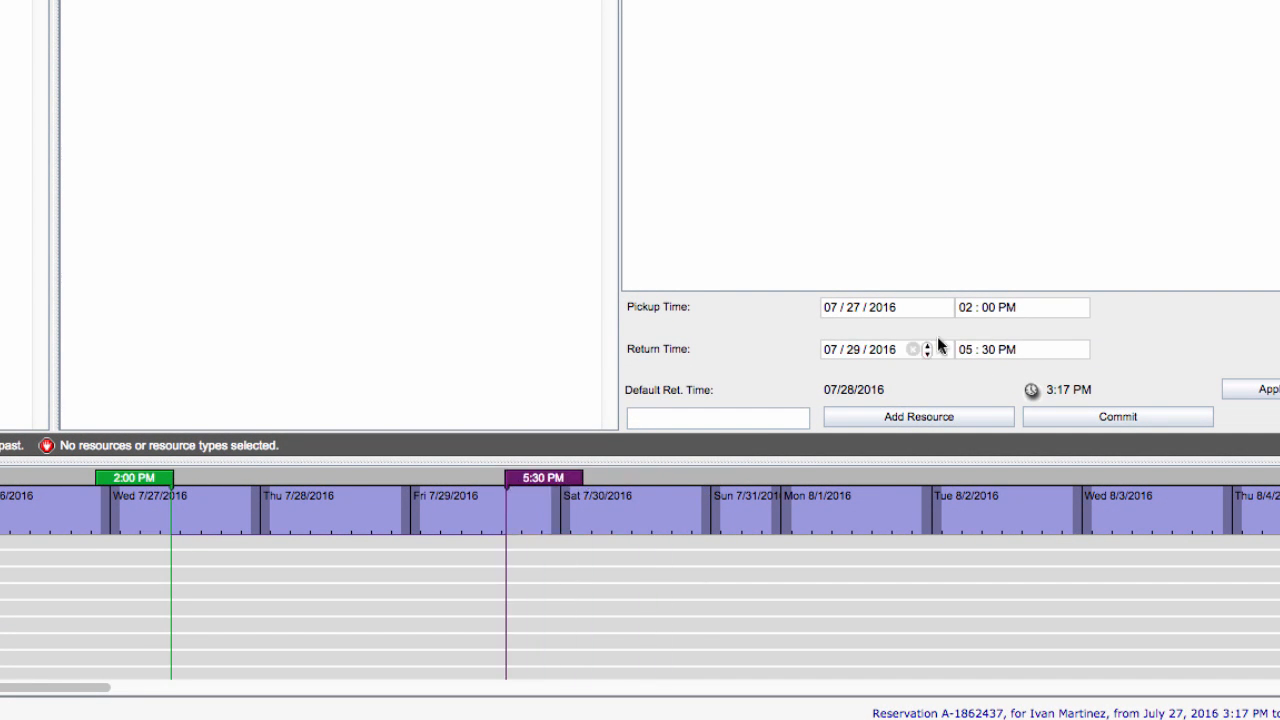
Set the pickup time to 3:00 PM and the return time to 4:00 PM, then apply the default return time.
{"action": "left_click", "coordinate": [966, 308]}
{"action": "type", "text": "3"}
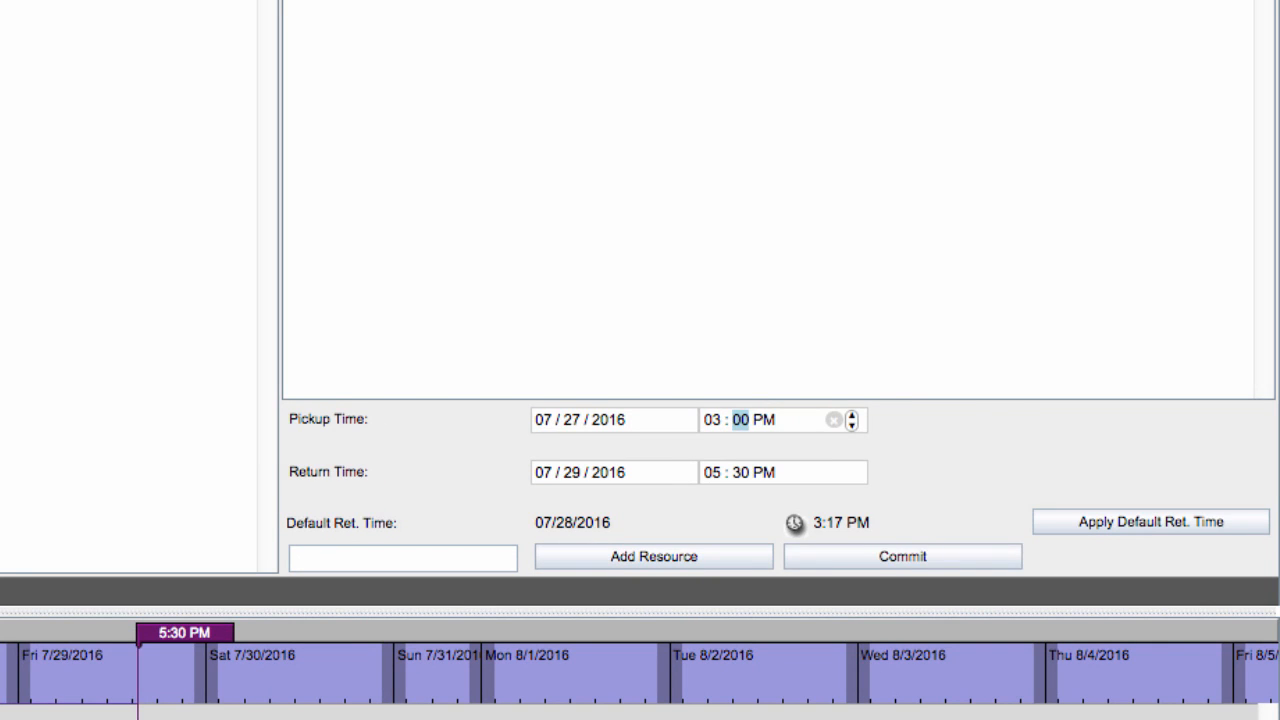
{"action": "key", "text": "Tab"}
{"action": "left_click", "coordinate": [708, 472]}
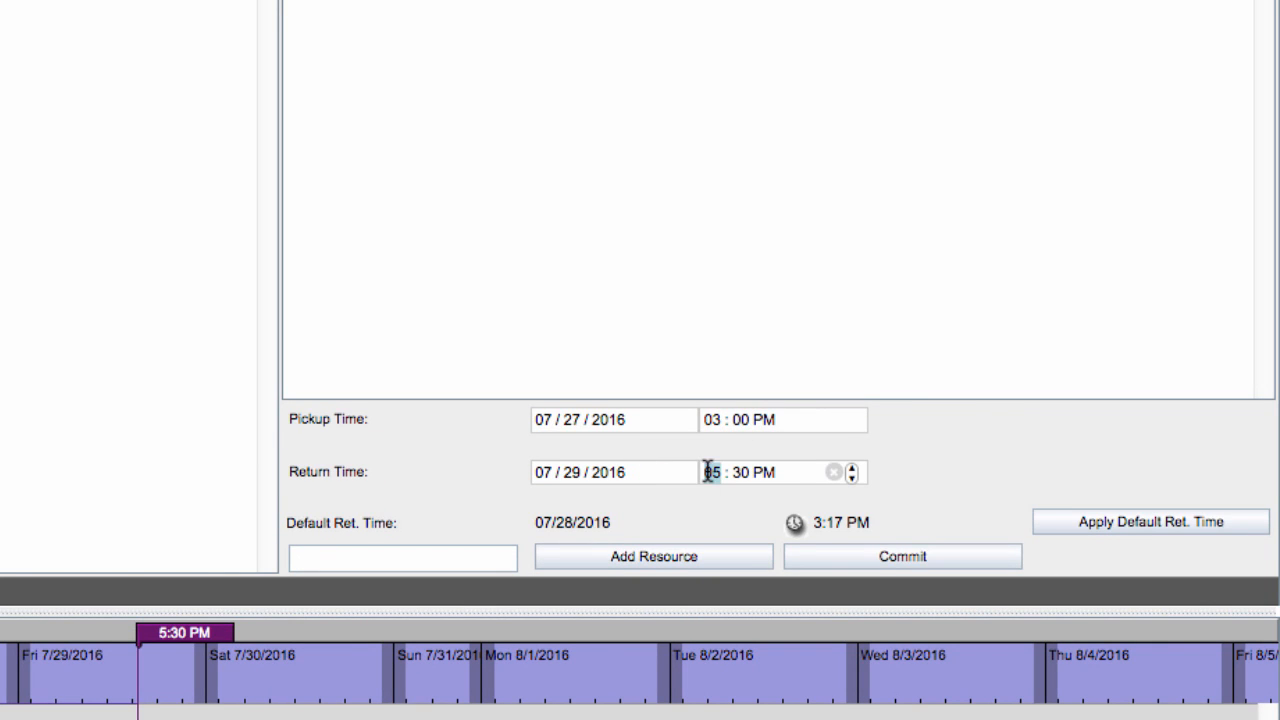
{"action": "type", "text": "400"}
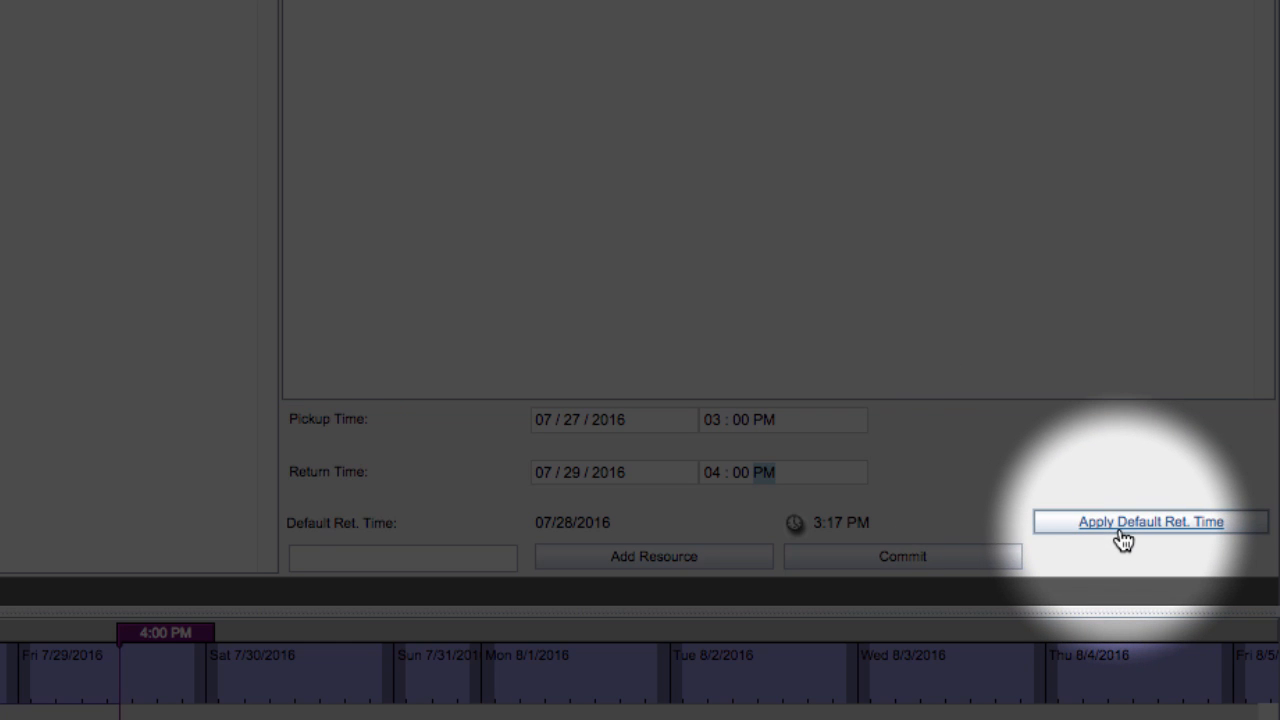
{"action": "left_click", "coordinate": [1123, 538]}
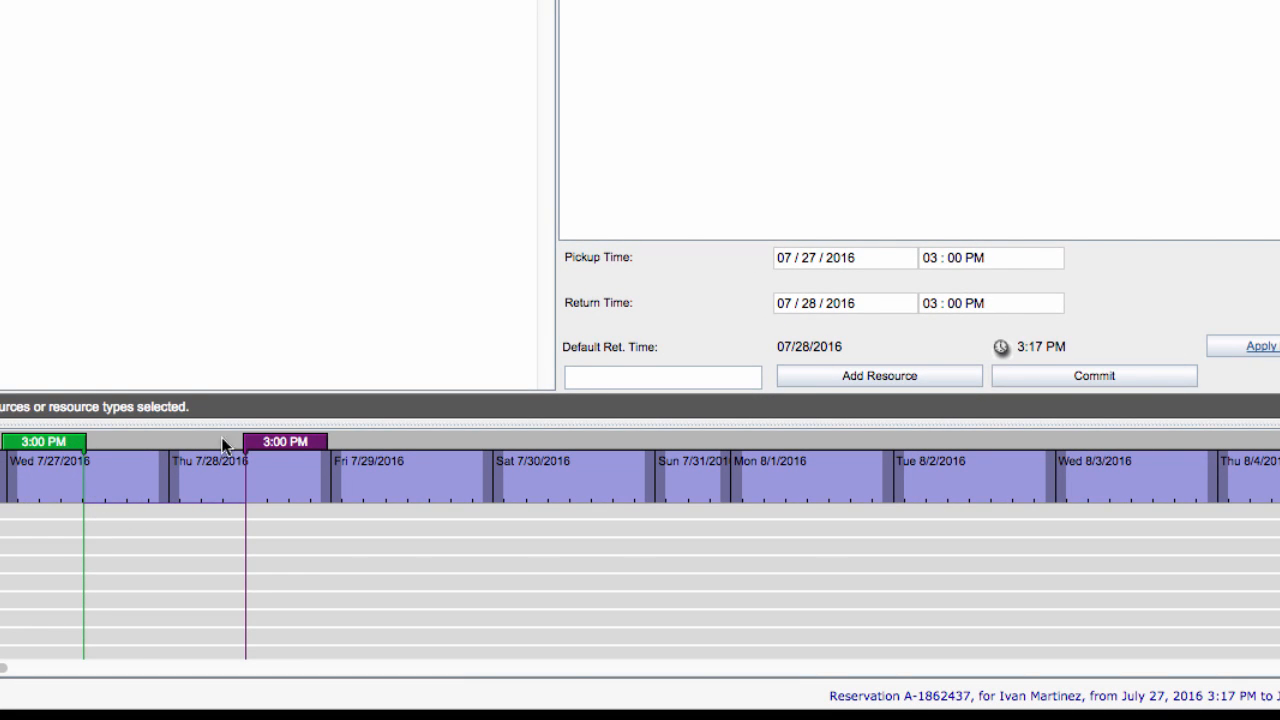
Move the return marker to 12:00 PM Wed 8/3 and the pickup marker to 12:30 PM Mon 8/1 on the timeline.
{"action": "mouse_move", "coordinate": [290, 442]}
{"action": "left_mouse_down"}
{"action": "mouse_move", "coordinate": [1131, 413]}
{"action": "mouse_move", "coordinate": [1099, 410]}
{"action": "left_mouse_up"}
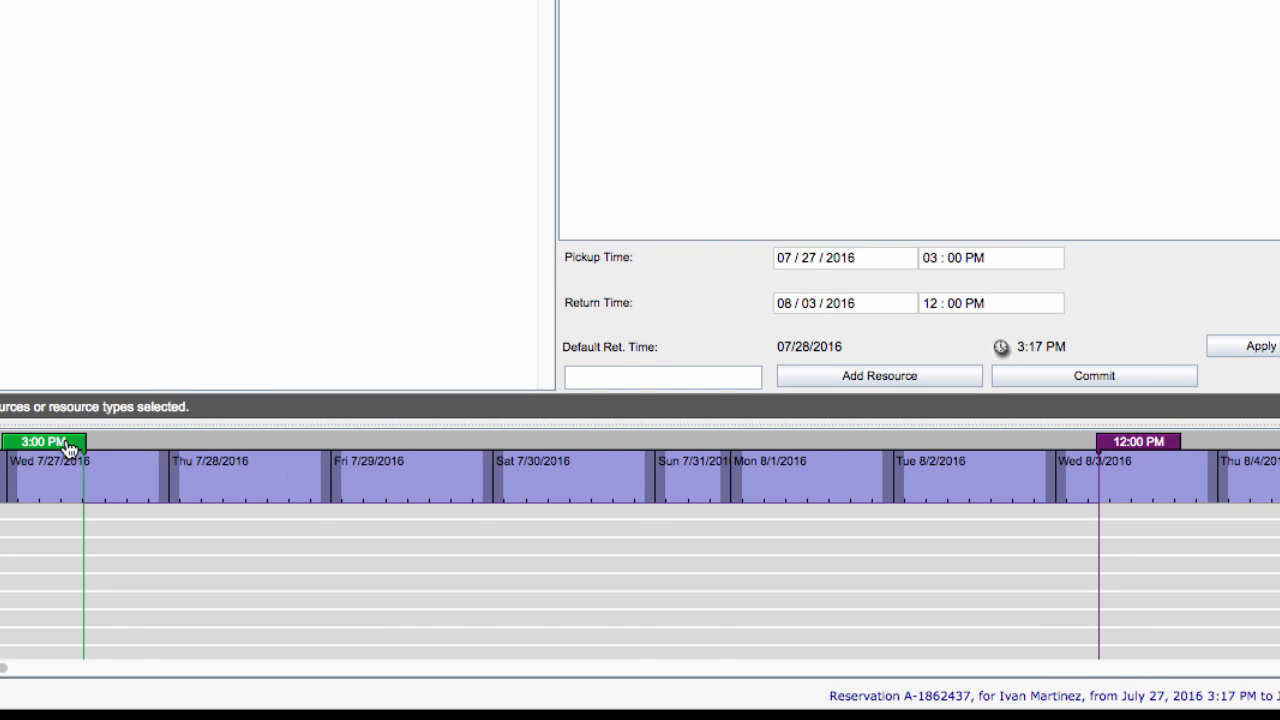
{"action": "mouse_move", "coordinate": [70, 445]}
{"action": "left_mouse_down"}
{"action": "mouse_move", "coordinate": [808, 372]}
{"action": "mouse_move", "coordinate": [781, 382]}
{"action": "left_mouse_up"}
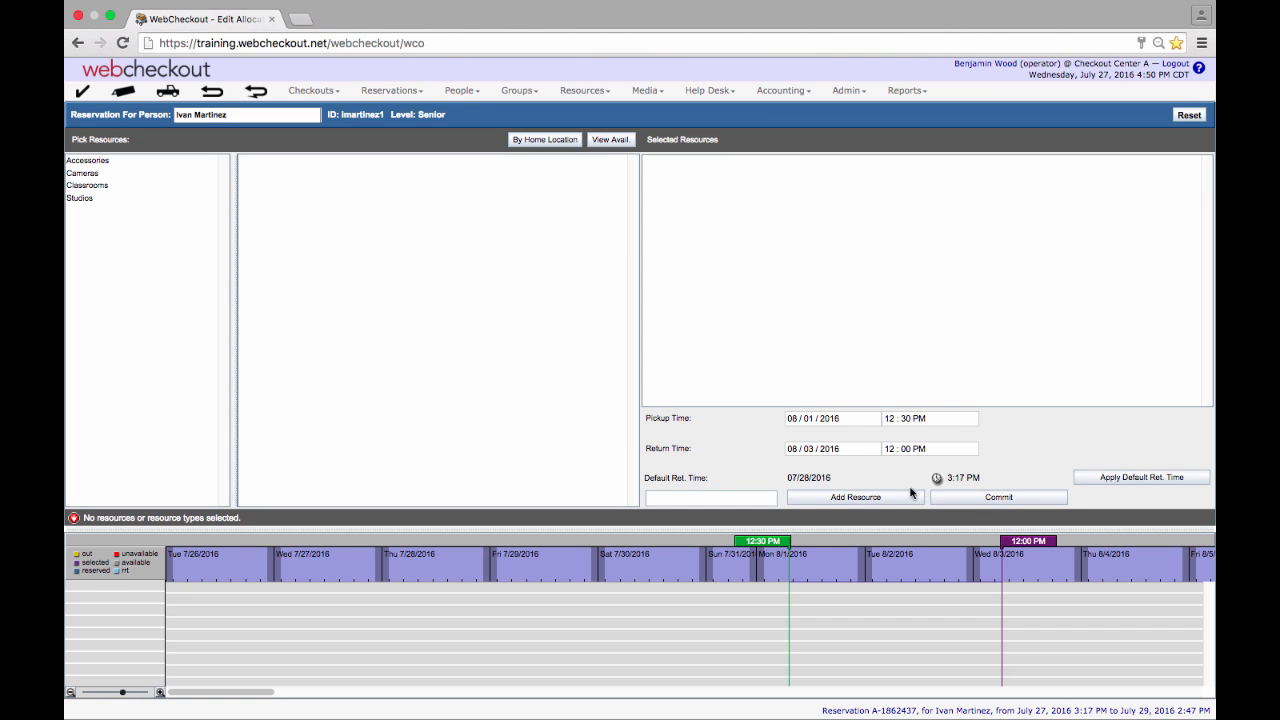
Browse Cameras > DSLR > Canon and add Canon T5i_001 and Canon T6i_002 to the selected resources.
{"action": "left_click", "coordinate": [86, 175]}
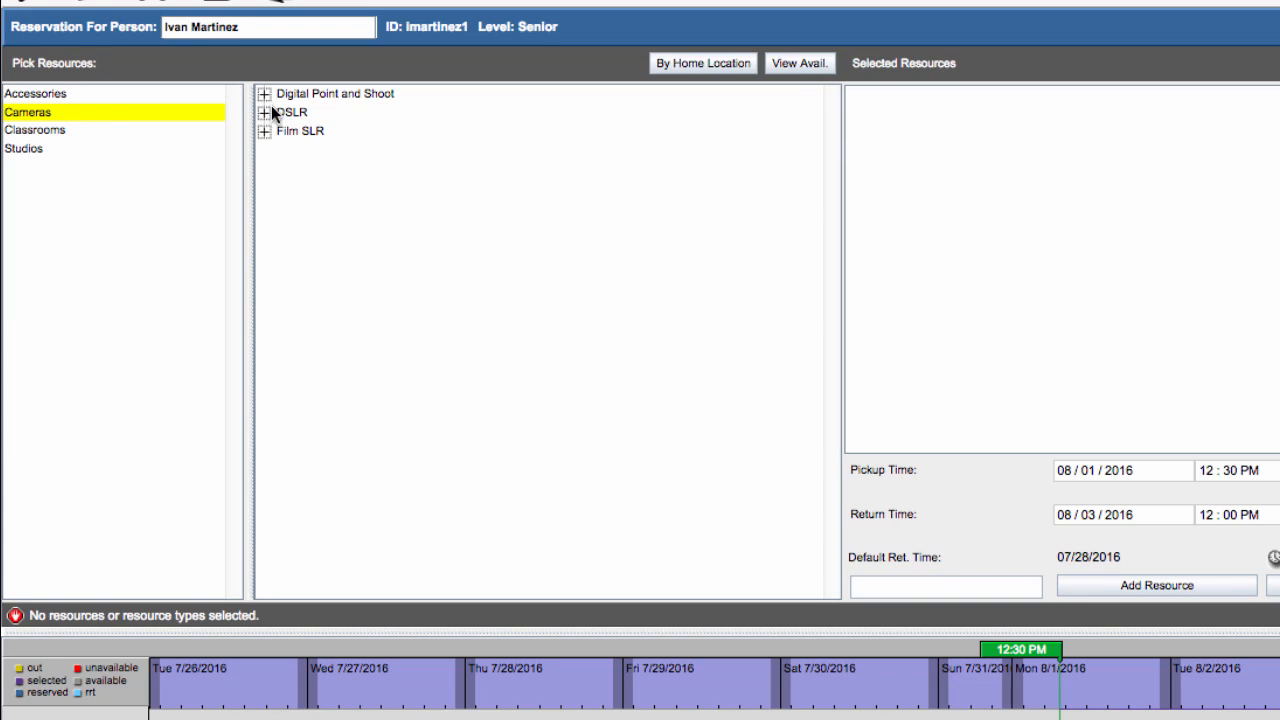
{"action": "left_click", "coordinate": [272, 110]}
{"action": "left_click", "coordinate": [291, 133]}
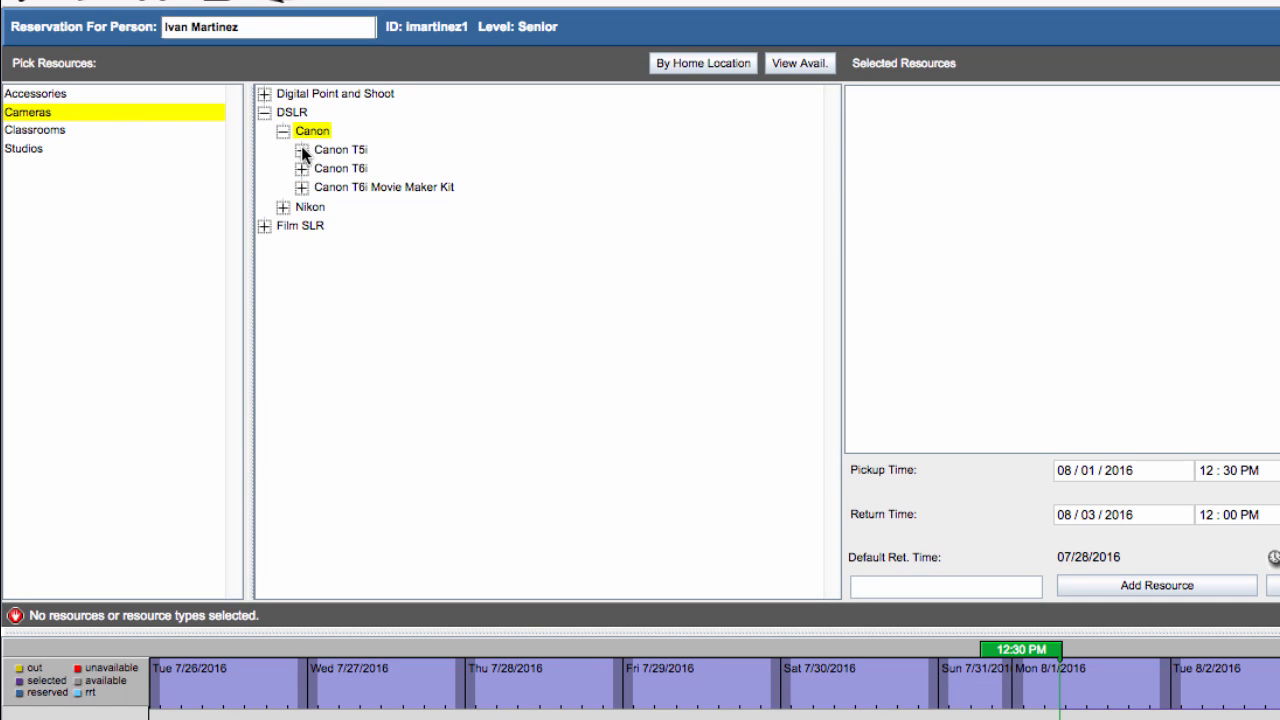
{"action": "left_click", "coordinate": [302, 148]}
{"action": "left_click", "coordinate": [364, 172]}
{"action": "double_click", "coordinate": [364, 172]}
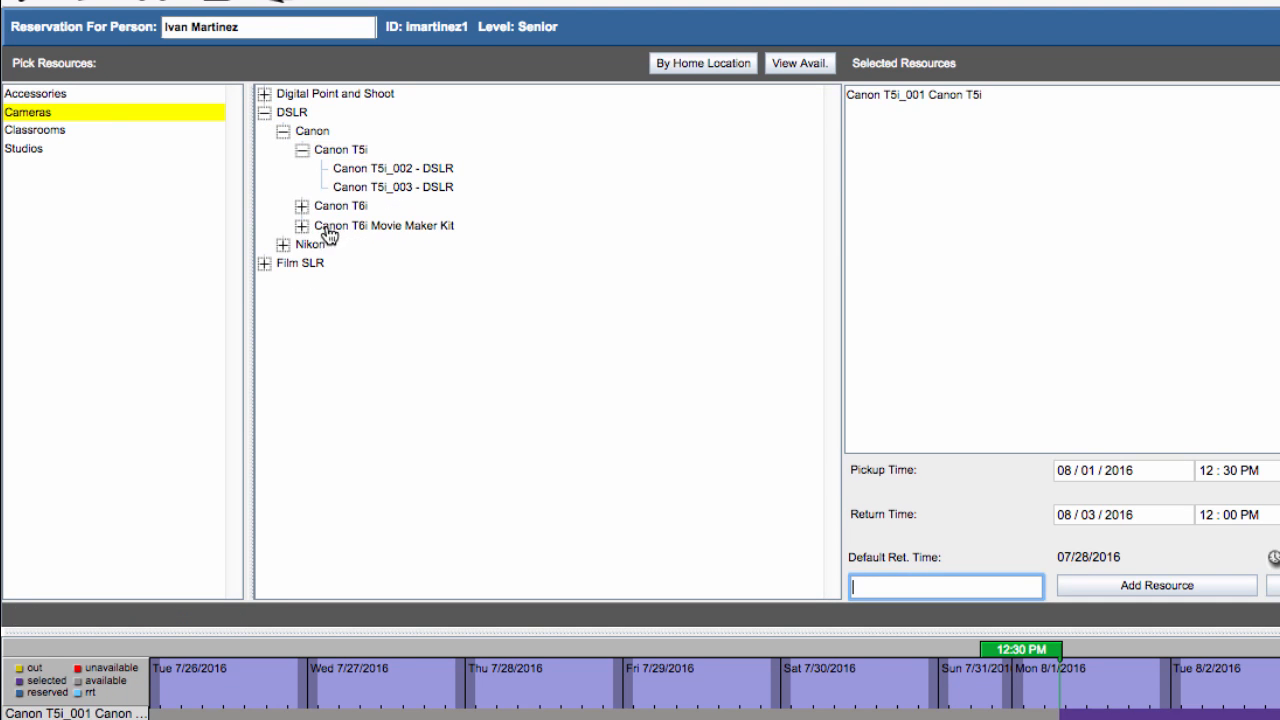
{"action": "left_click", "coordinate": [302, 208]}
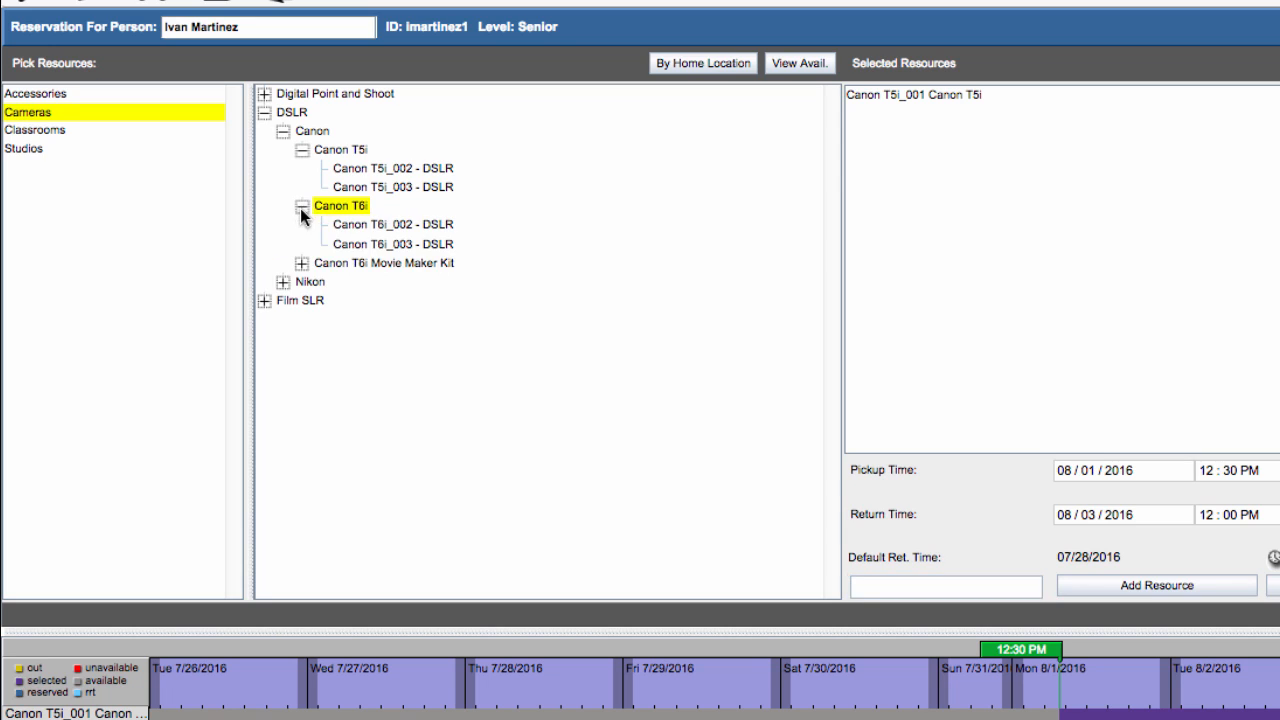
{"action": "double_click", "coordinate": [377, 231]}
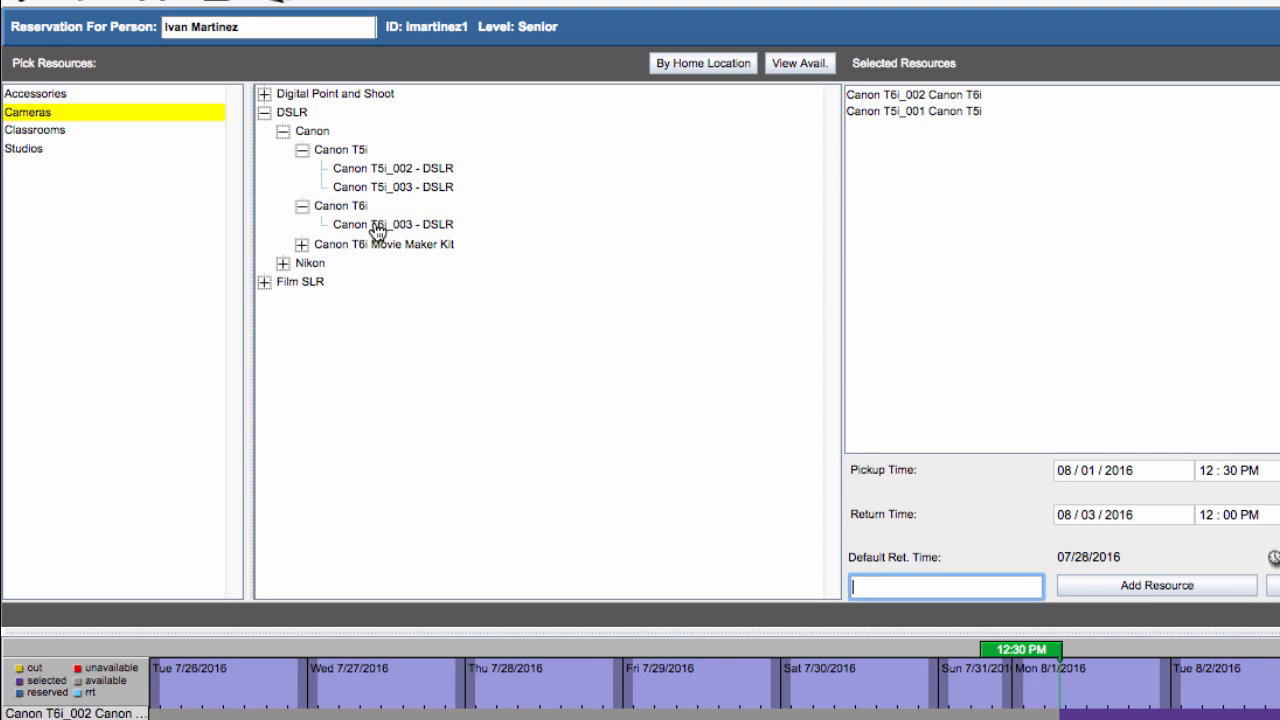
Check availability of Canon EOS T6i Video Kit_001 under Canon T6i Movie Maker Kit and add it to the selected resources.
{"action": "left_click", "coordinate": [302, 244]}
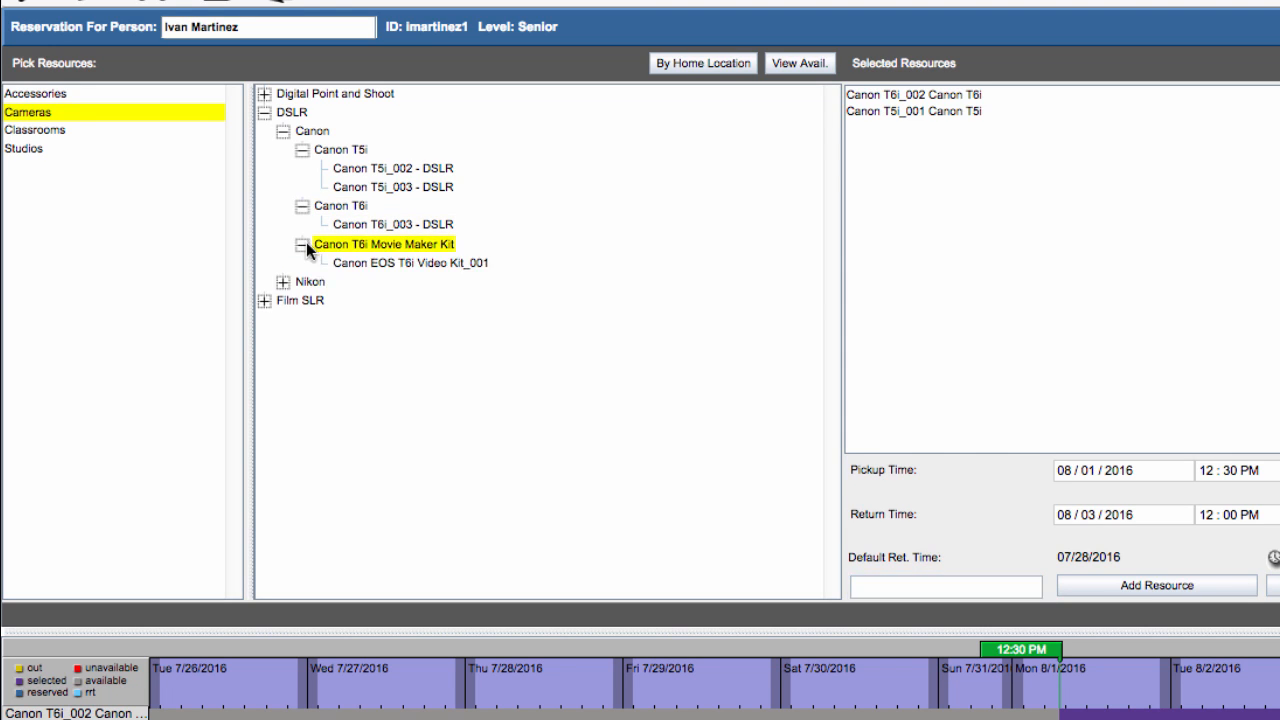
{"action": "left_click", "coordinate": [386, 264]}
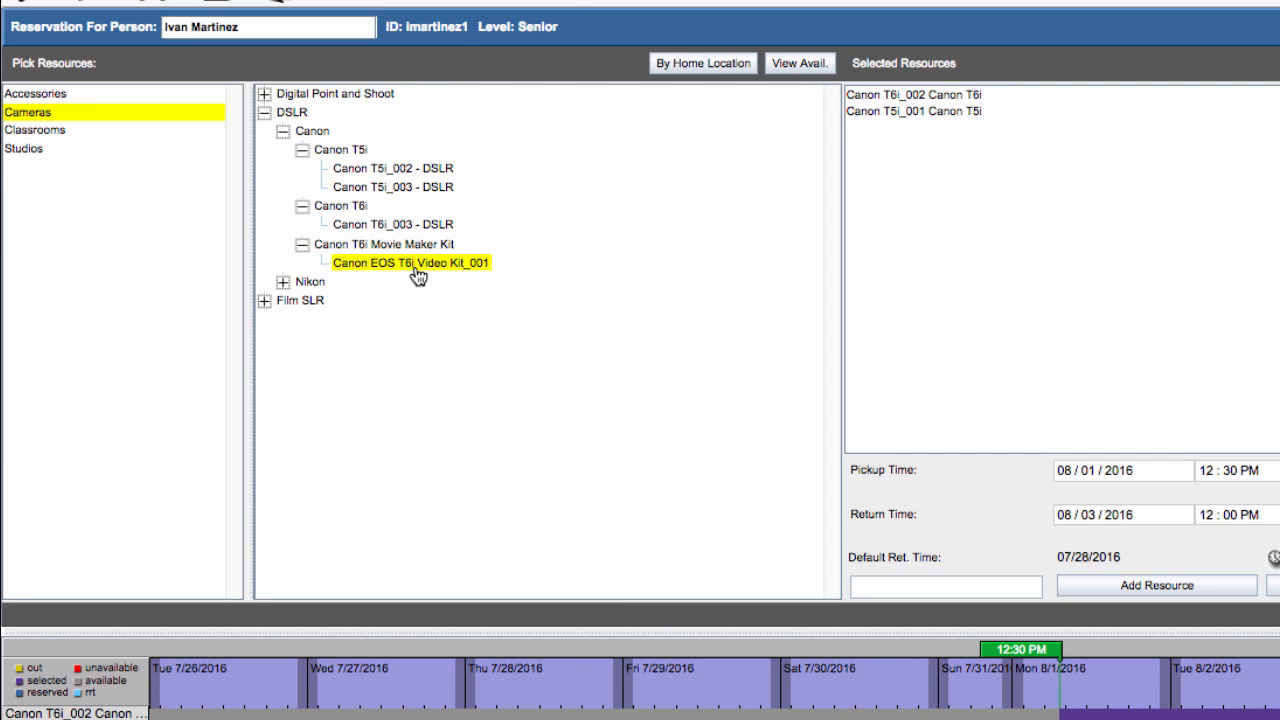
{"action": "left_click", "coordinate": [799, 64]}
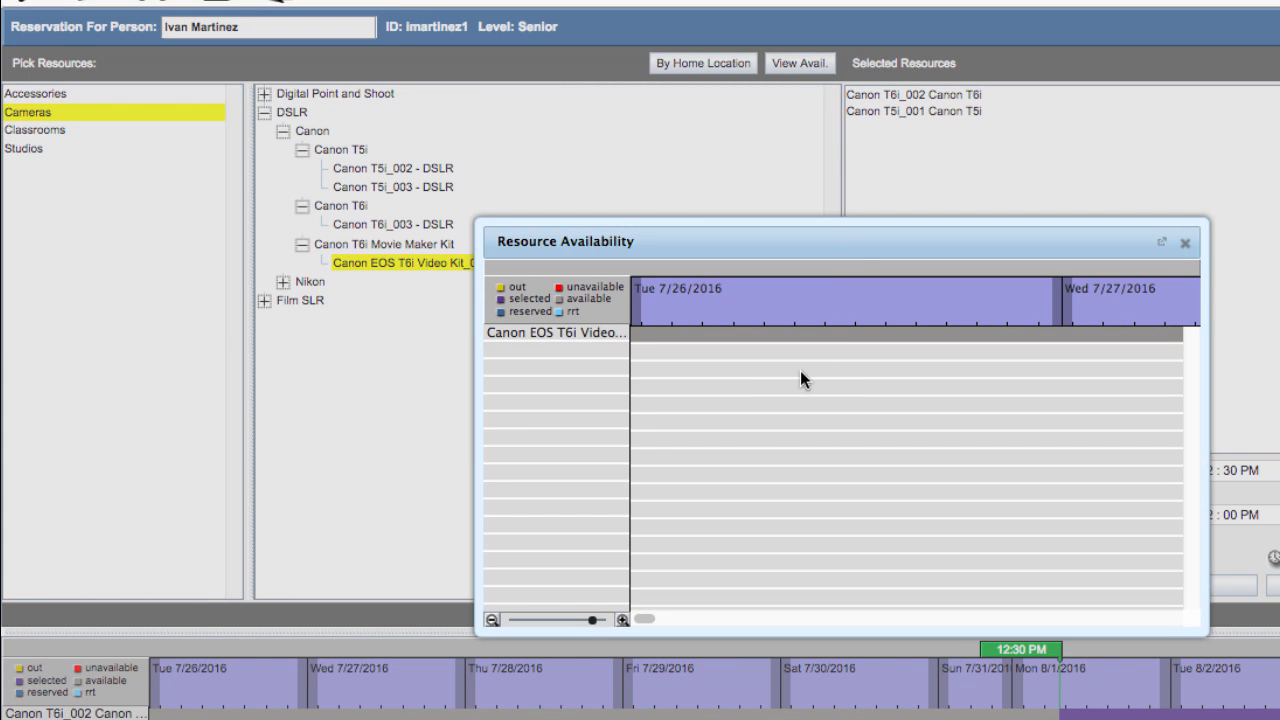
{"action": "left_click", "coordinate": [598, 338]}
{"action": "double_click", "coordinate": [598, 338]}
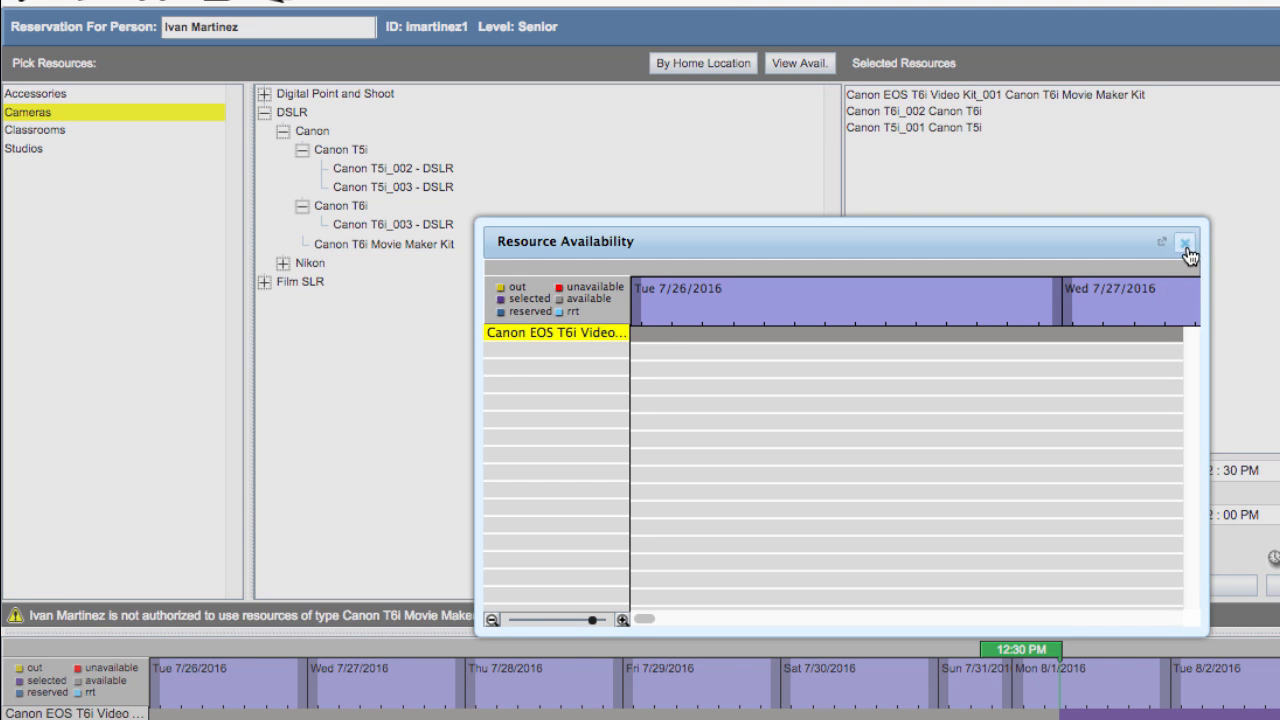
{"action": "left_click", "coordinate": [1185, 243]}
Enter Complete Resource ID in the resource entry field.
{"action": "left_click", "coordinate": [874, 596]}
{"action": "type", "text": "Complete R"}
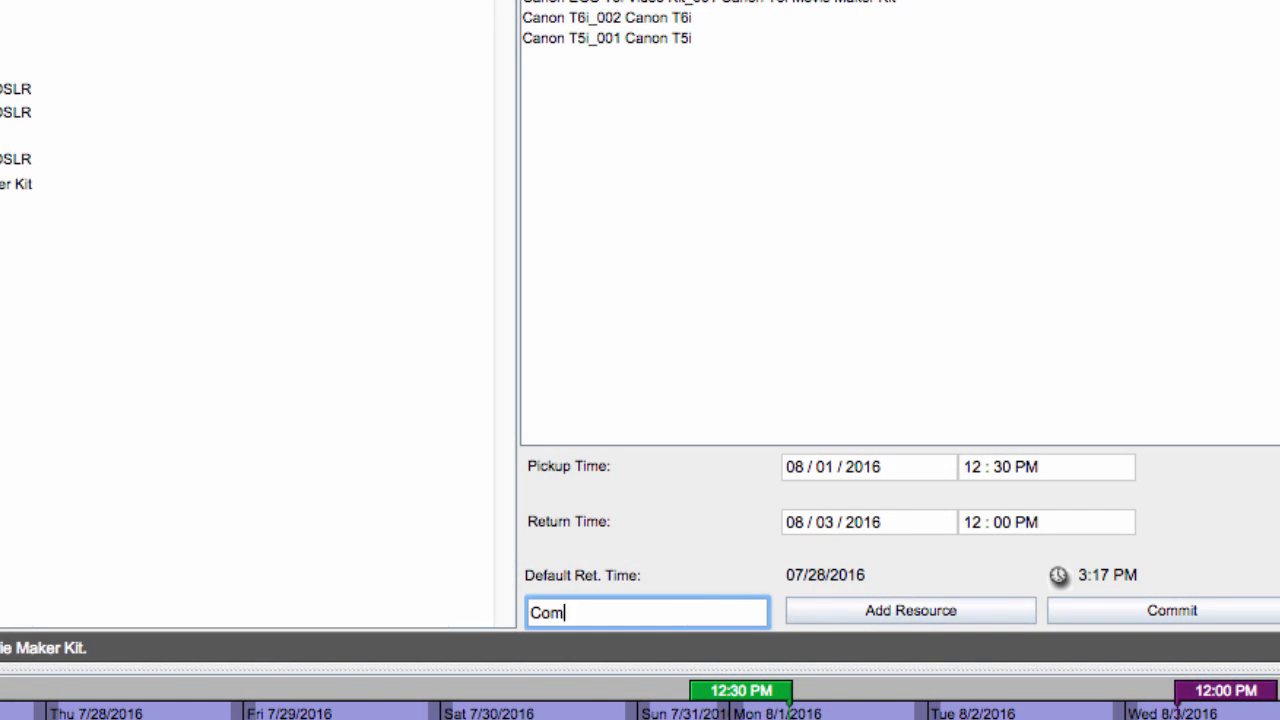
{"action": "type", "text": "esource ID"}
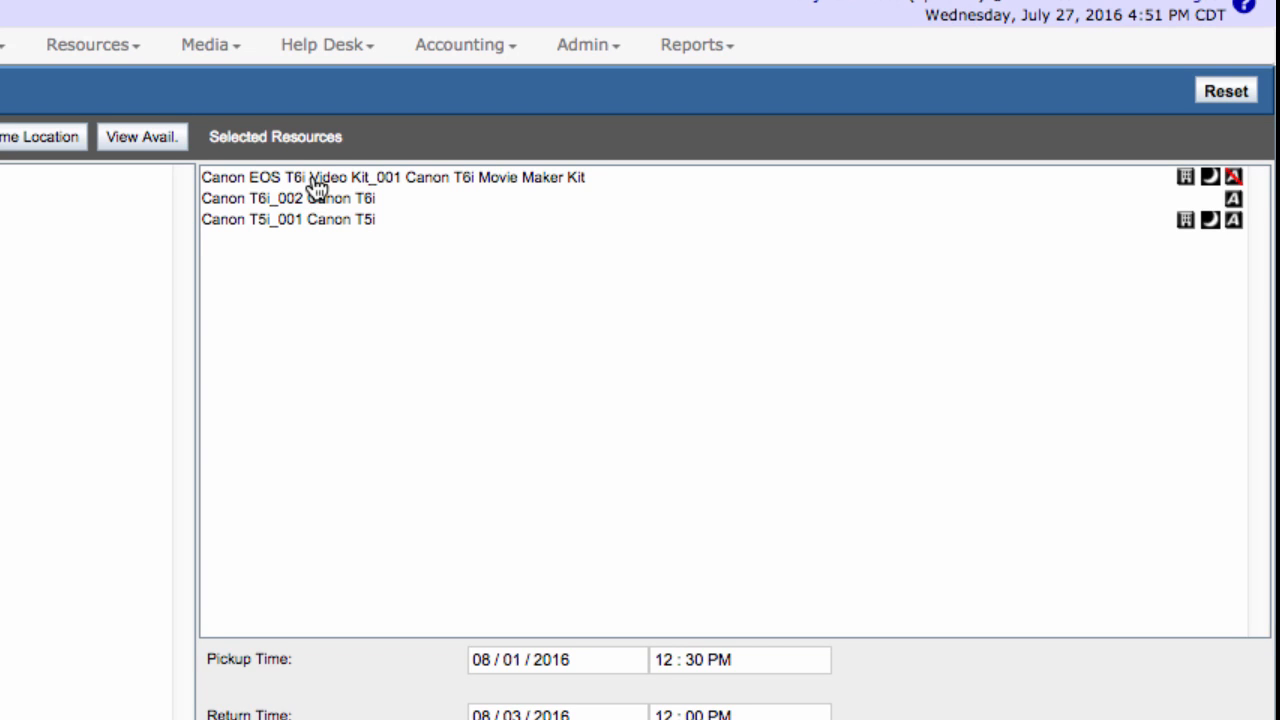
Remove Canon EOS T6i Video Kit_001 and Canon T5i_001 from the selected resources.
{"action": "left_click", "coordinate": [316, 178]}
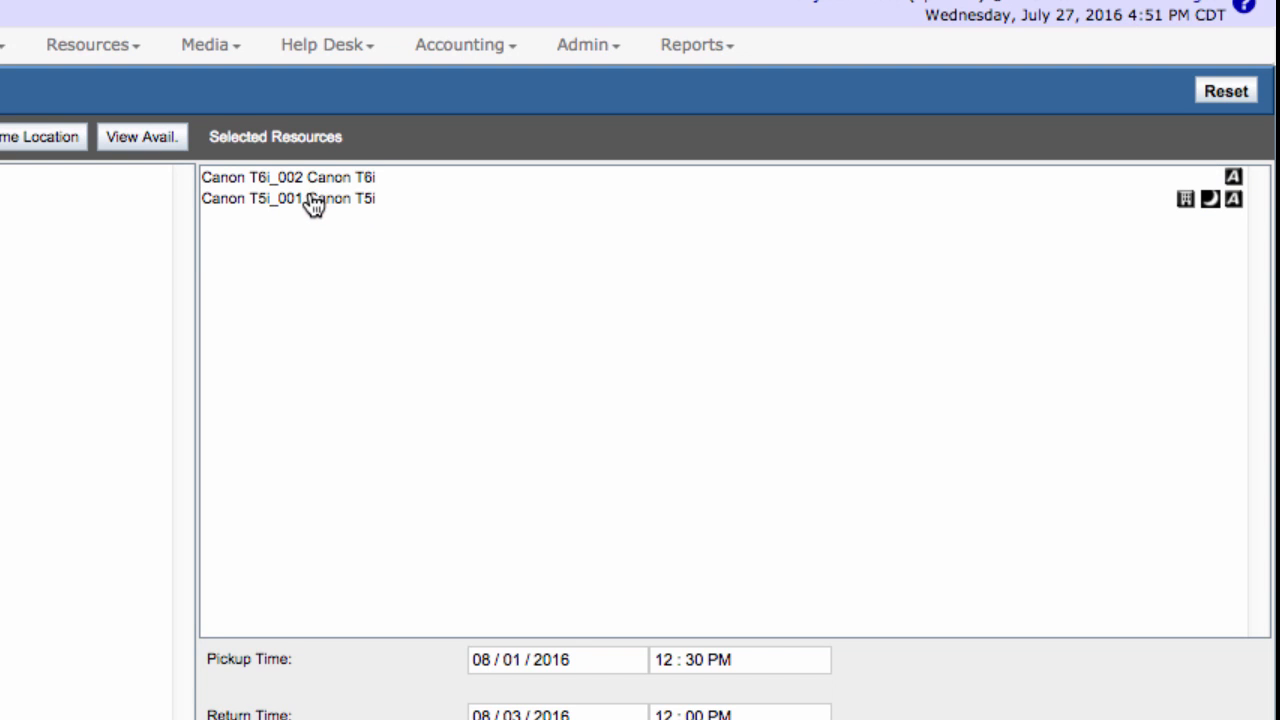
{"action": "right_click", "coordinate": [309, 201]}
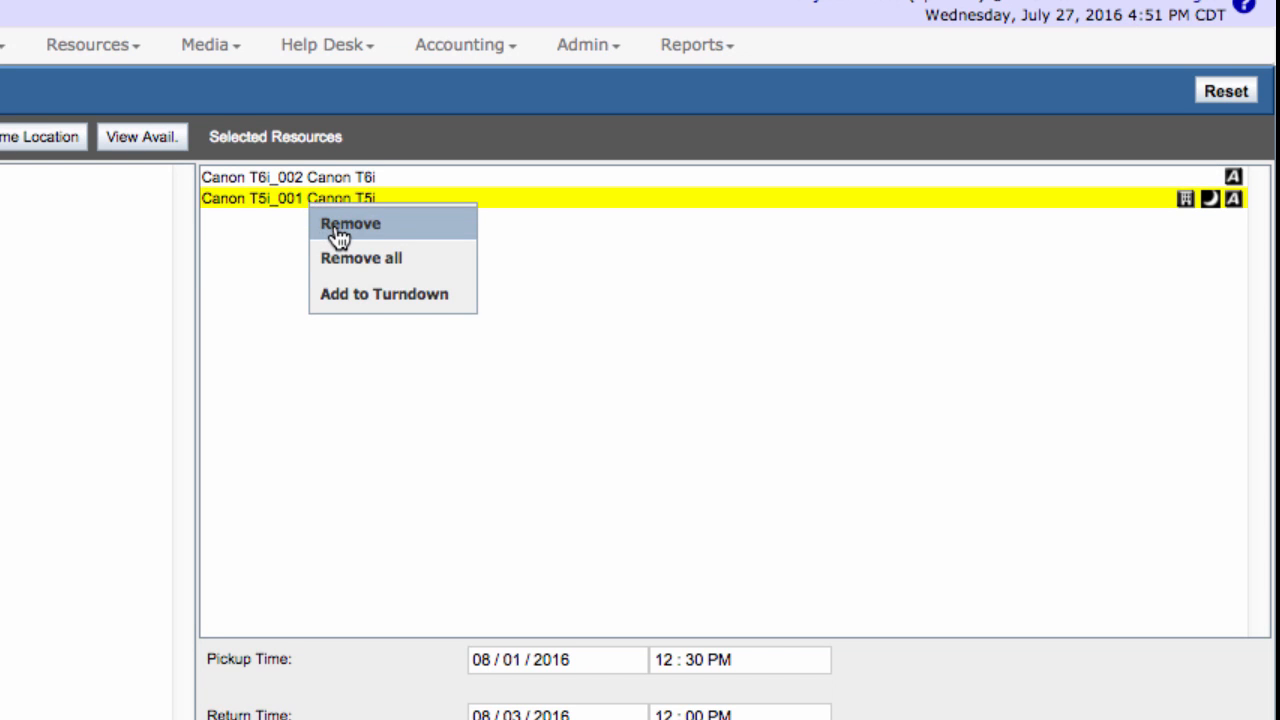
{"action": "left_click", "coordinate": [340, 225]}
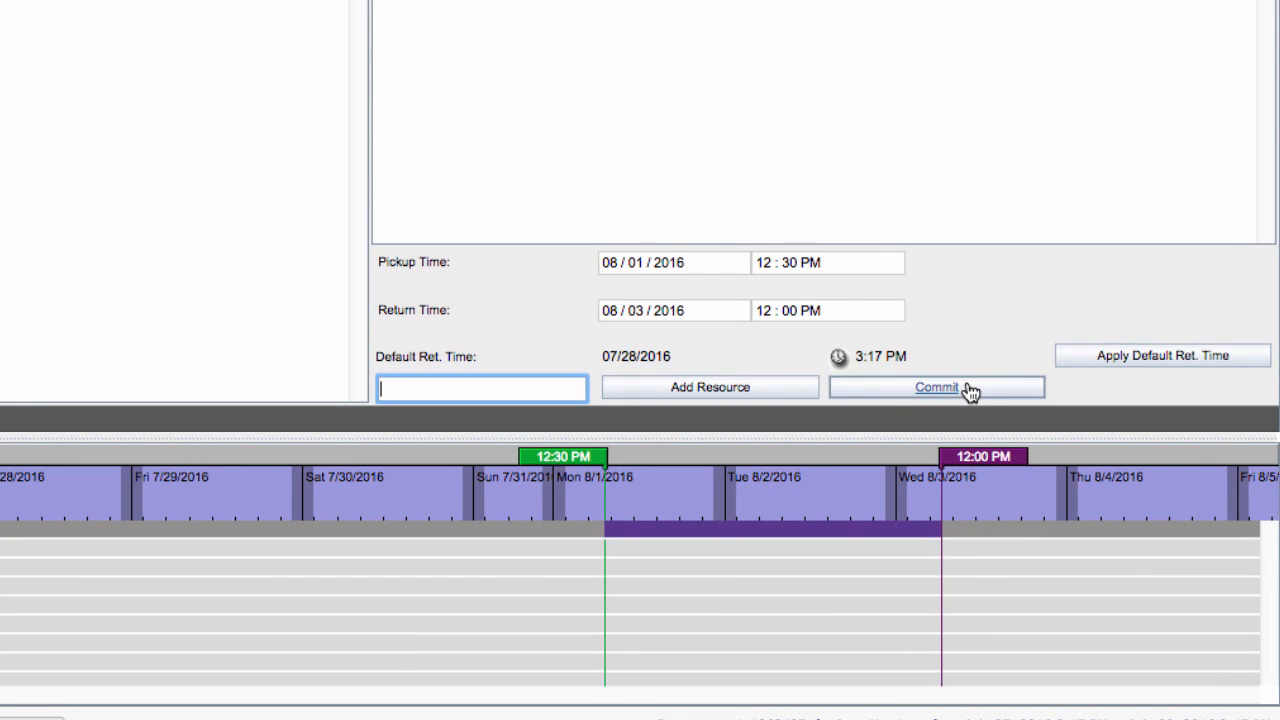
Commit the reservation and review its contents and other information.
{"action": "left_click", "coordinate": [970, 391]}
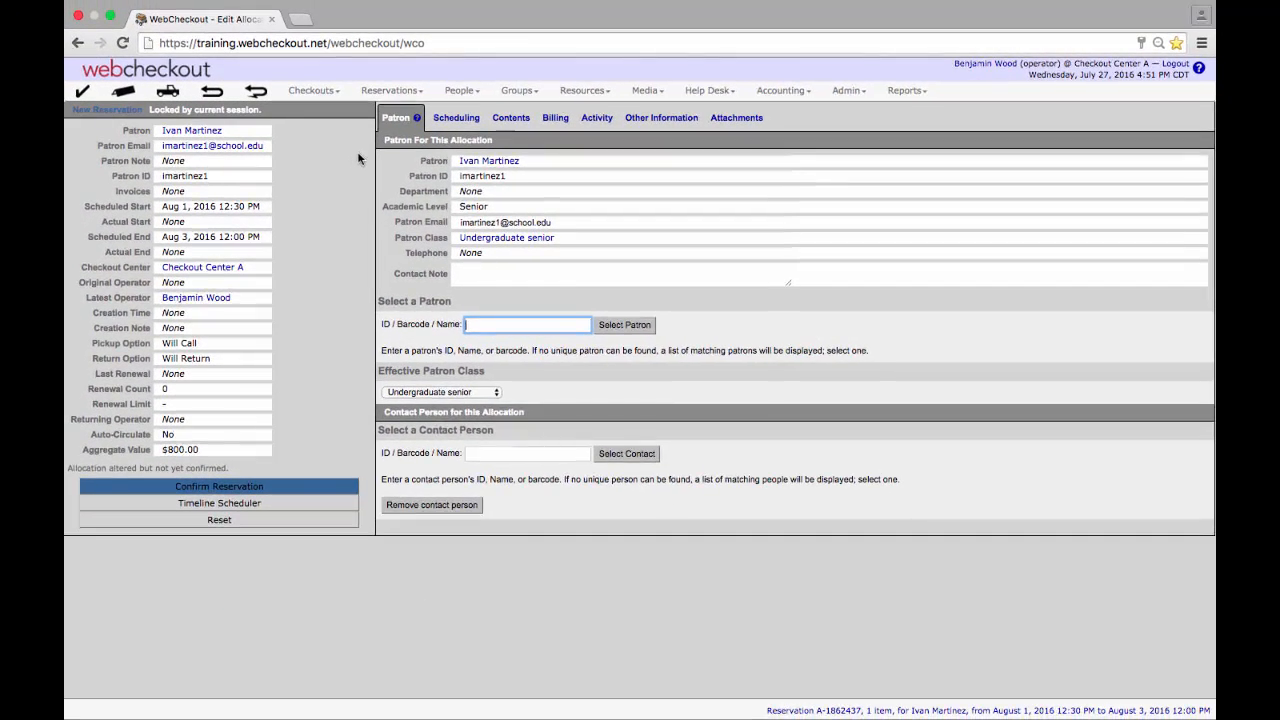
{"action": "left_click", "coordinate": [510, 119]}
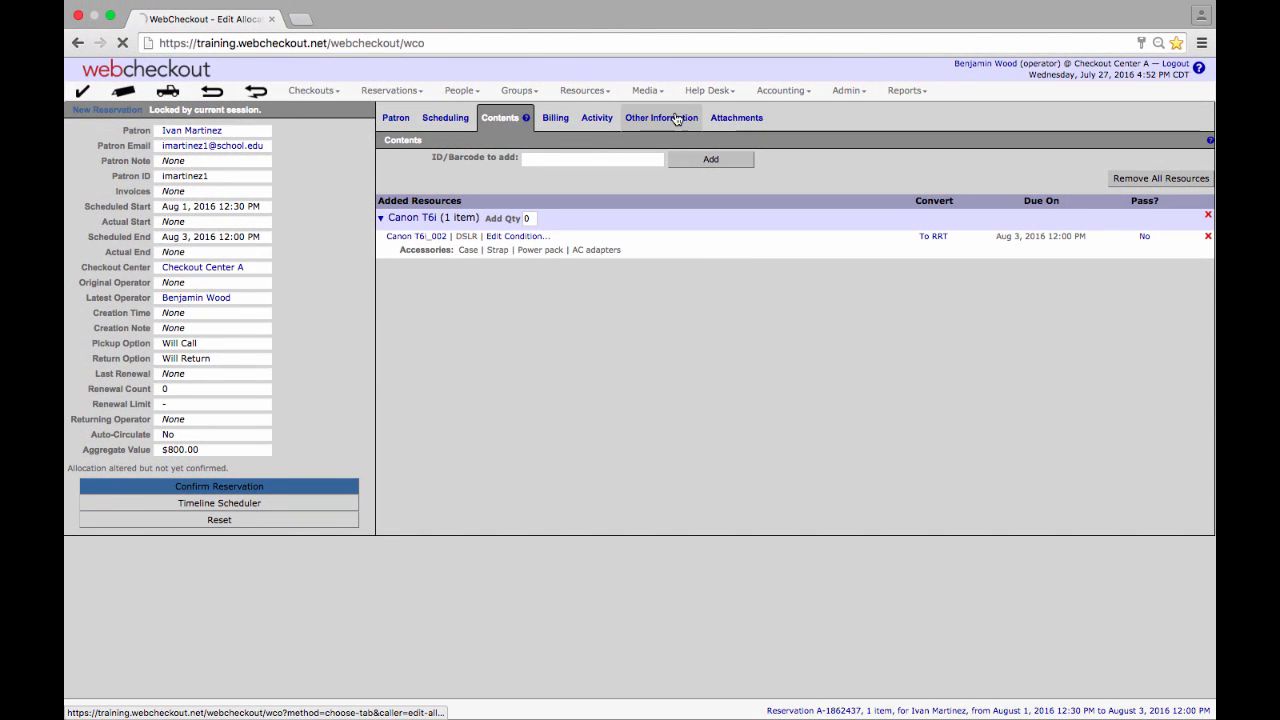
{"action": "left_click", "coordinate": [640, 61]}
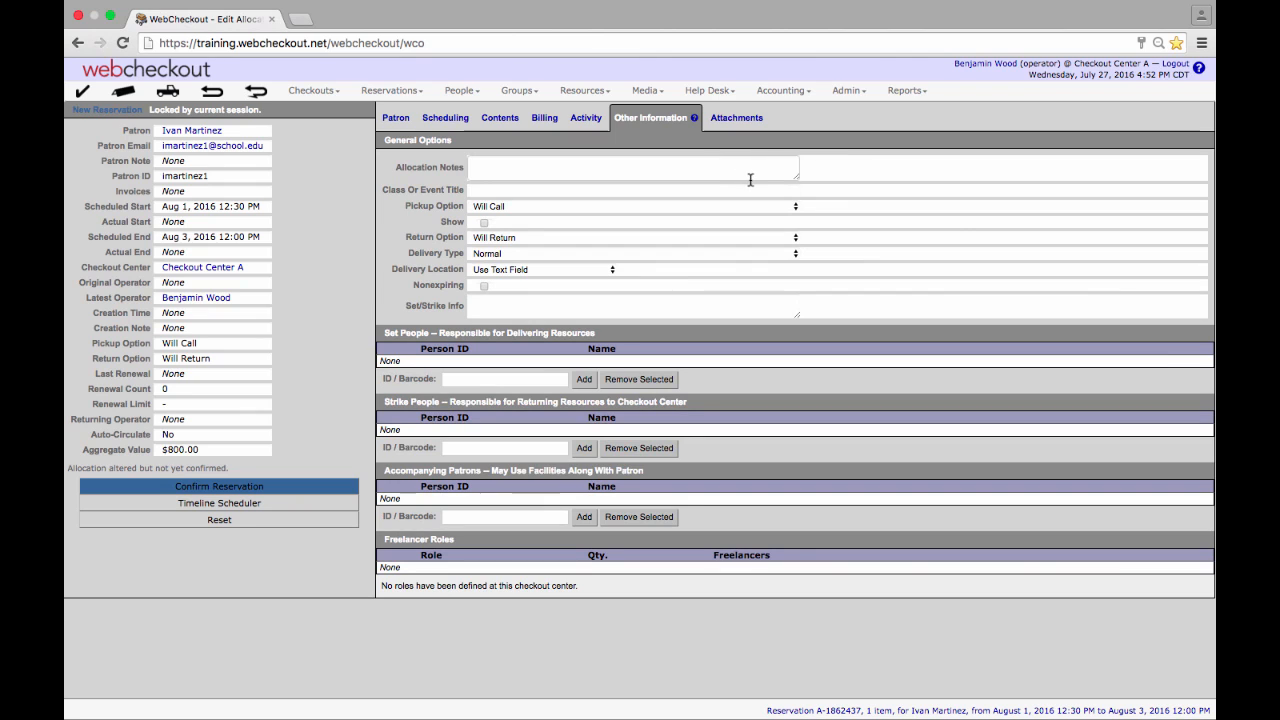
Confirm the reservation, entering the operator's PIN to verify identity.
{"action": "left_click", "coordinate": [674, 168]}
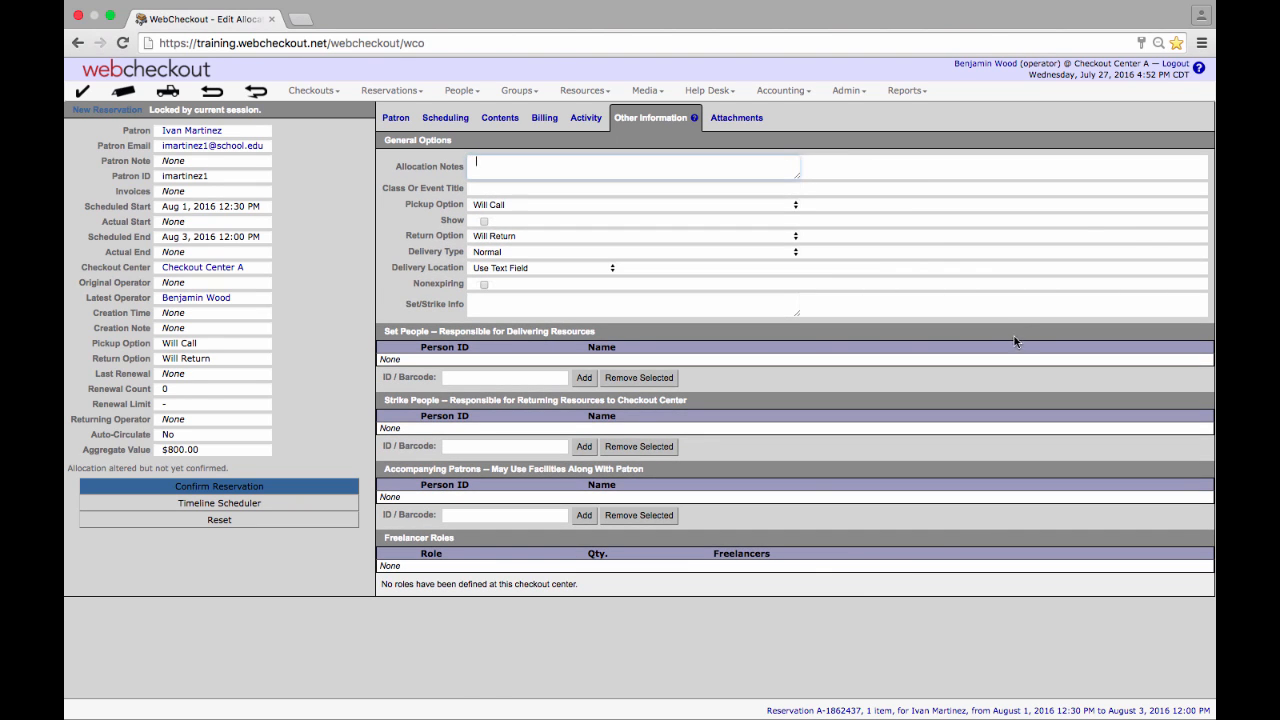
{"action": "left_click", "coordinate": [229, 487]}
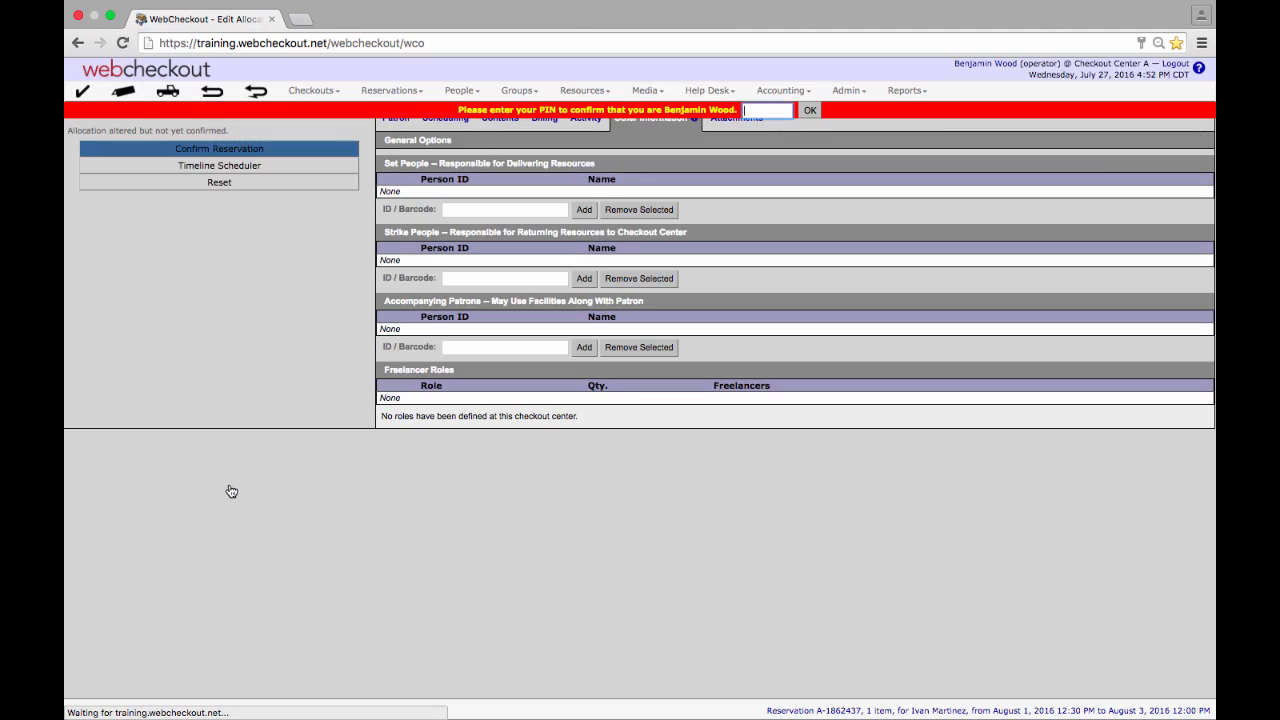
{"action": "type", "text": "••••"}
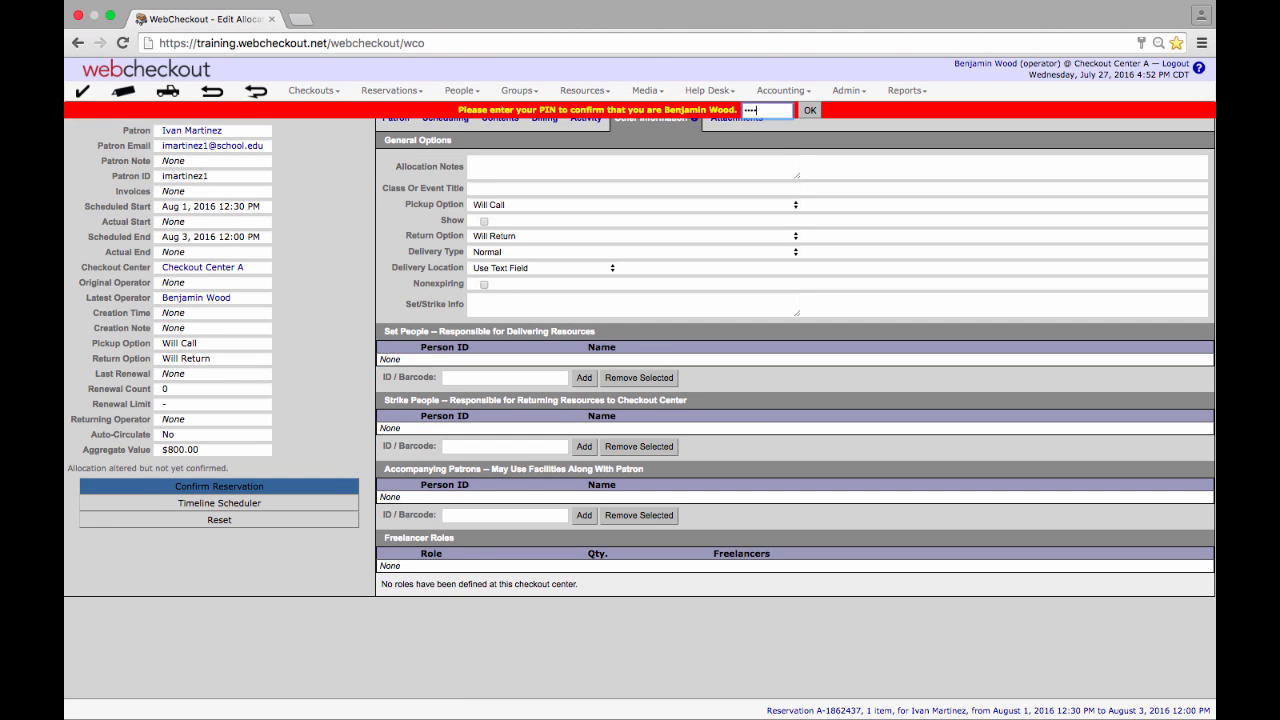
{"action": "left_click", "coordinate": [806, 113]}
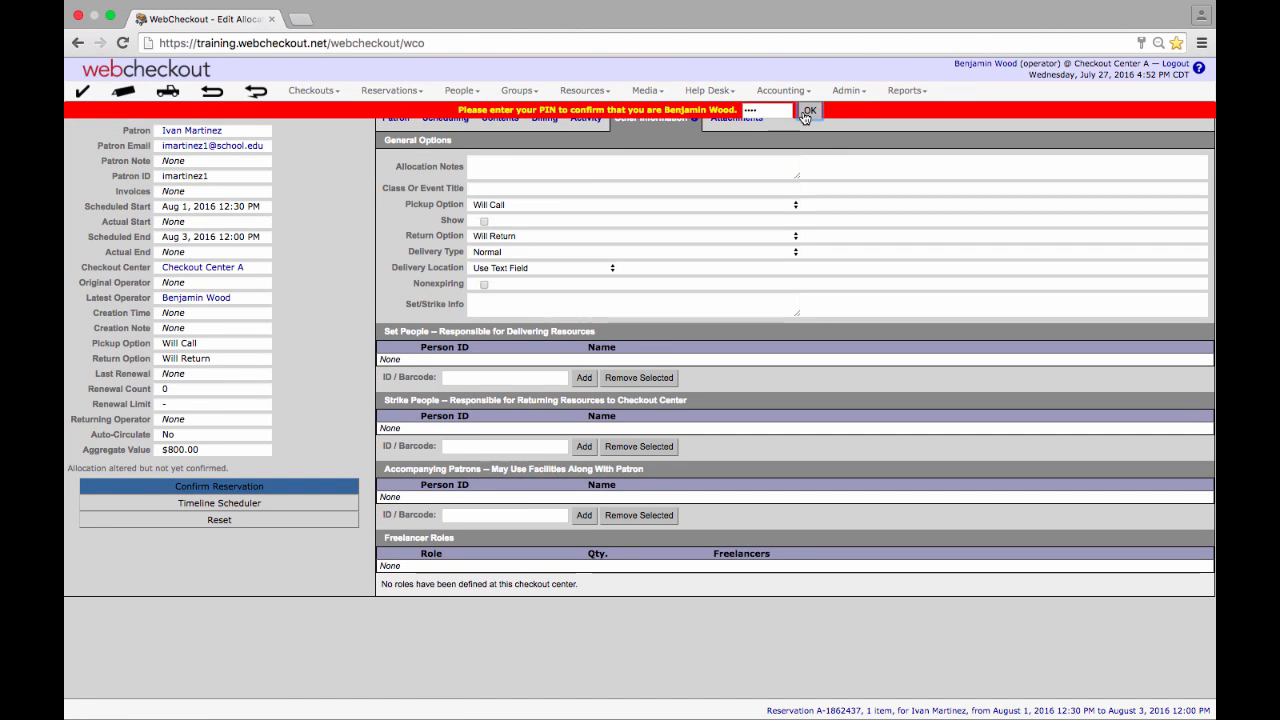